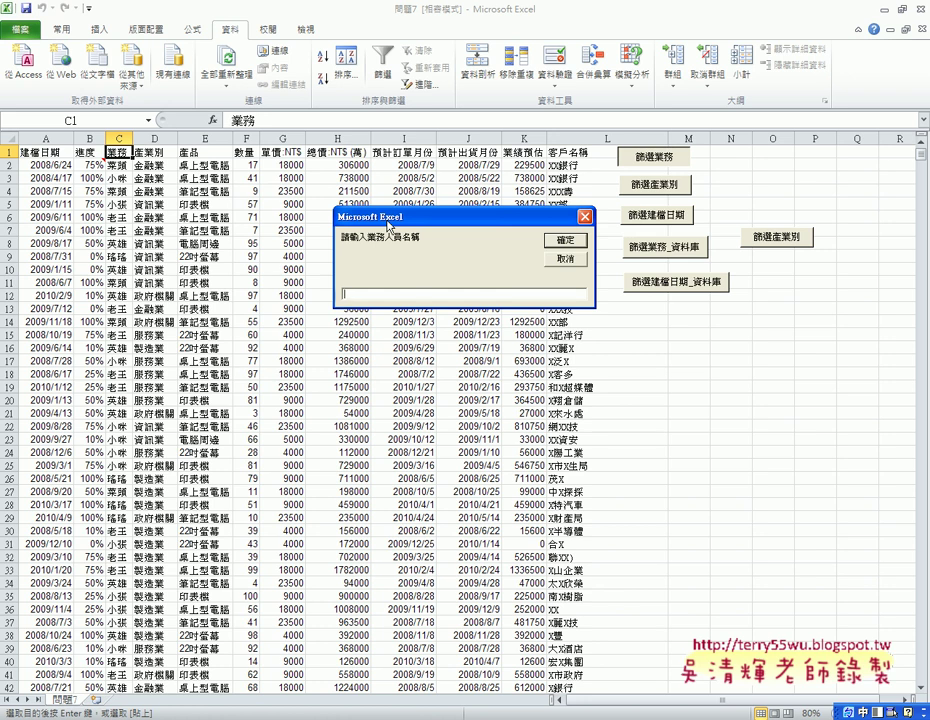
Enter the salesperson's name in the macro InputBox and run the split, adding their sheet with 409 records
{"action": "type", "text": "ㄒㄧ"}
{"action": "type", "text": "ㄠˇㄇㄨ"}
{"action": "key", "text": "BackSpace"}
{"action": "type", "text": "ㄧ"}
{"action": "left_click", "coordinate": [565, 240]}
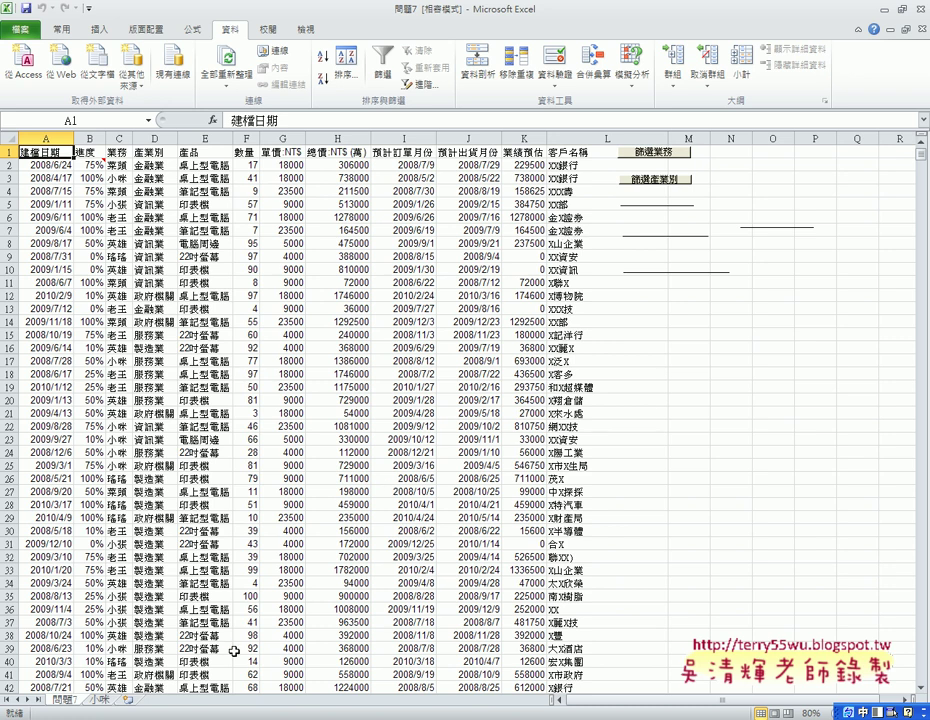
{"action": "left_click", "coordinate": [101, 701]}
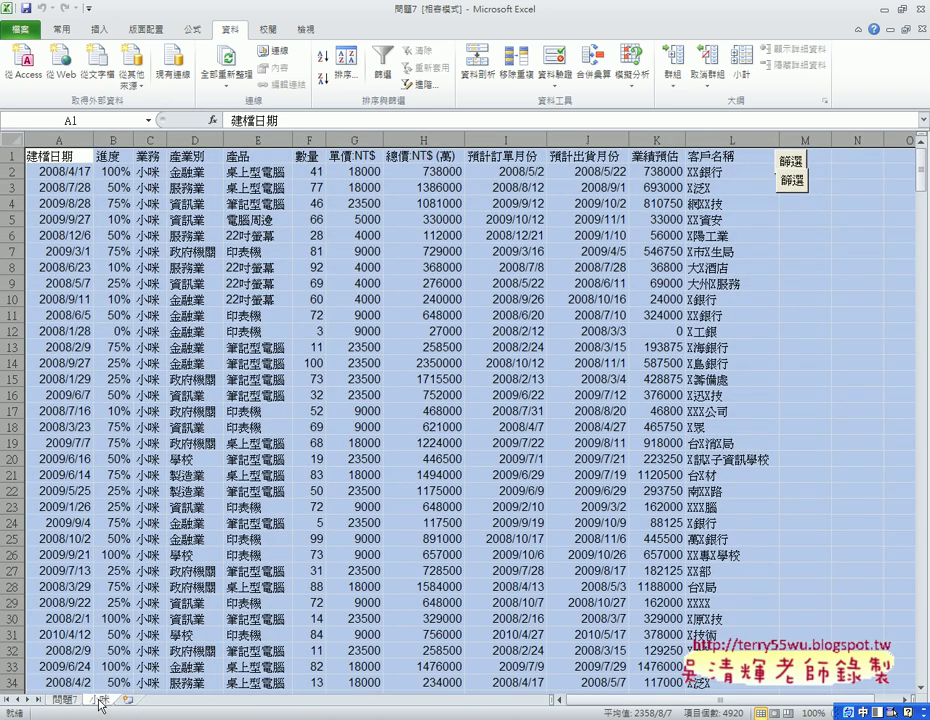
{"action": "scroll", "coordinate": [325, 558], "scroll_direction": "down", "scroll_amount": 4}
{"action": "scroll", "coordinate": [260, 480], "scroll_direction": "down", "scroll_amount": 4}
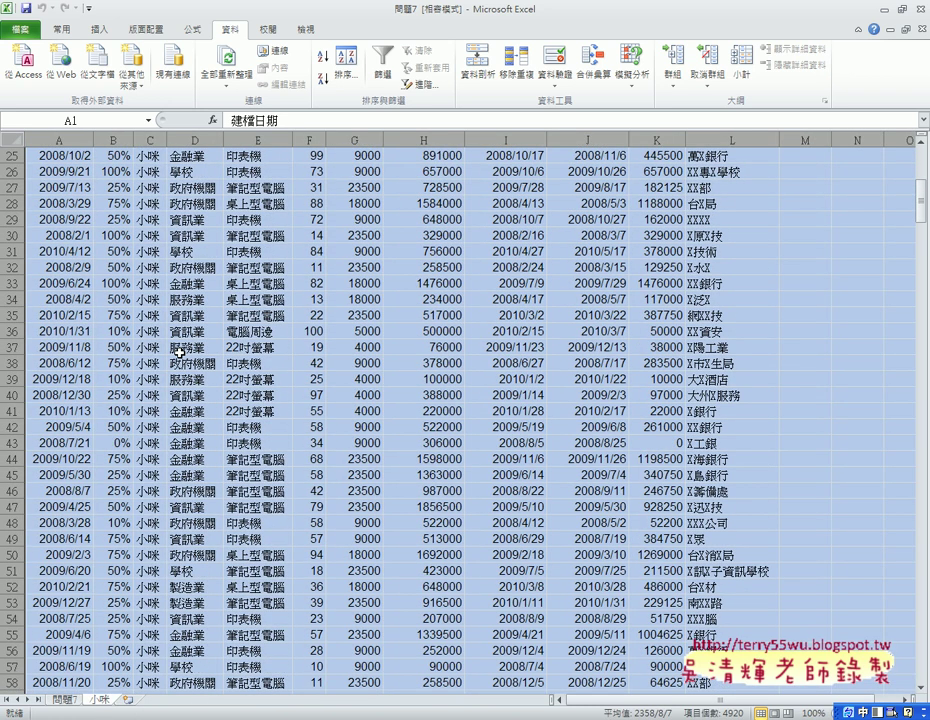
{"action": "scroll", "coordinate": [220, 420], "scroll_direction": "down", "scroll_amount": 6}
{"action": "scroll", "coordinate": [179, 352], "scroll_direction": "down", "scroll_amount": 5}
{"action": "scroll", "coordinate": [179, 352], "scroll_direction": "down", "scroll_amount": 8}
{"action": "scroll", "coordinate": [179, 352], "scroll_direction": "down", "scroll_amount": 9}
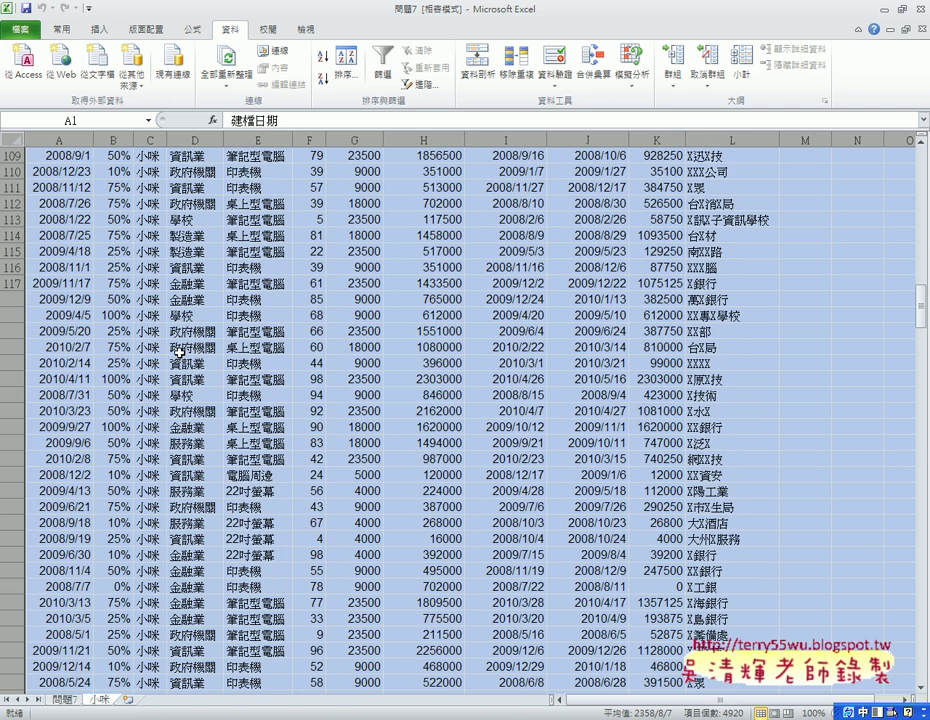
{"action": "scroll", "coordinate": [179, 352], "scroll_direction": "down", "scroll_amount": 9}
{"action": "left_click", "coordinate": [148, 358]}
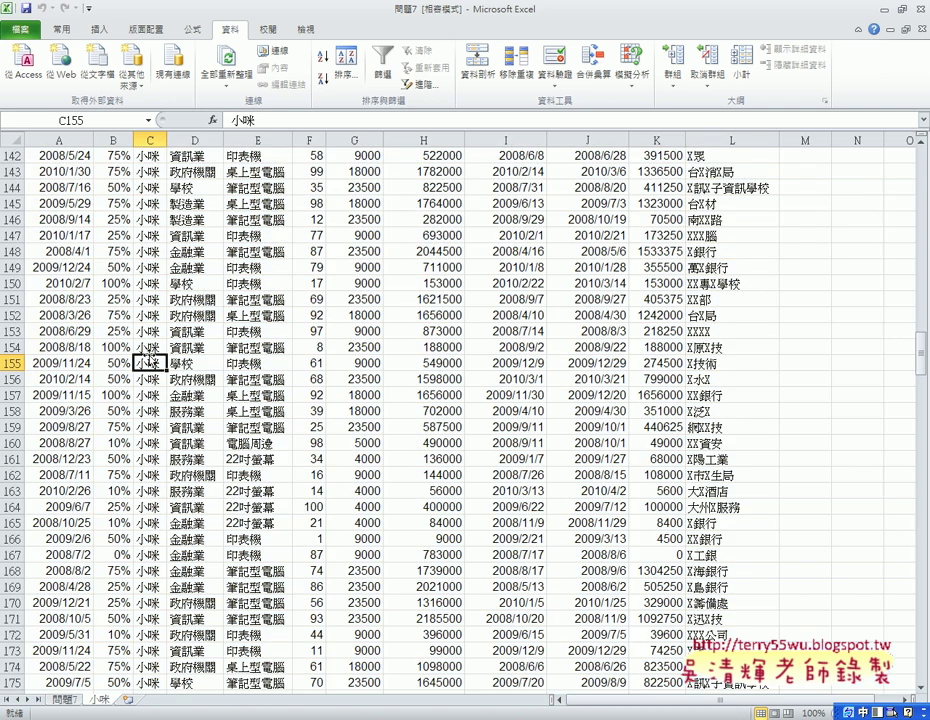
{"action": "key", "text": "ctrl+Down"}
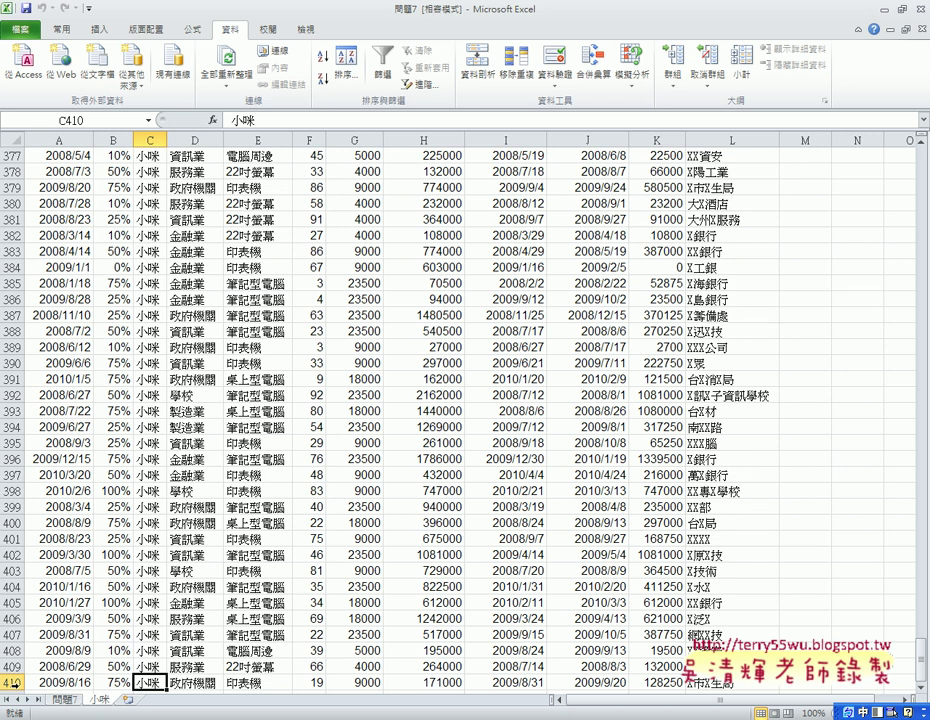
{"action": "left_click", "coordinate": [65, 700]}
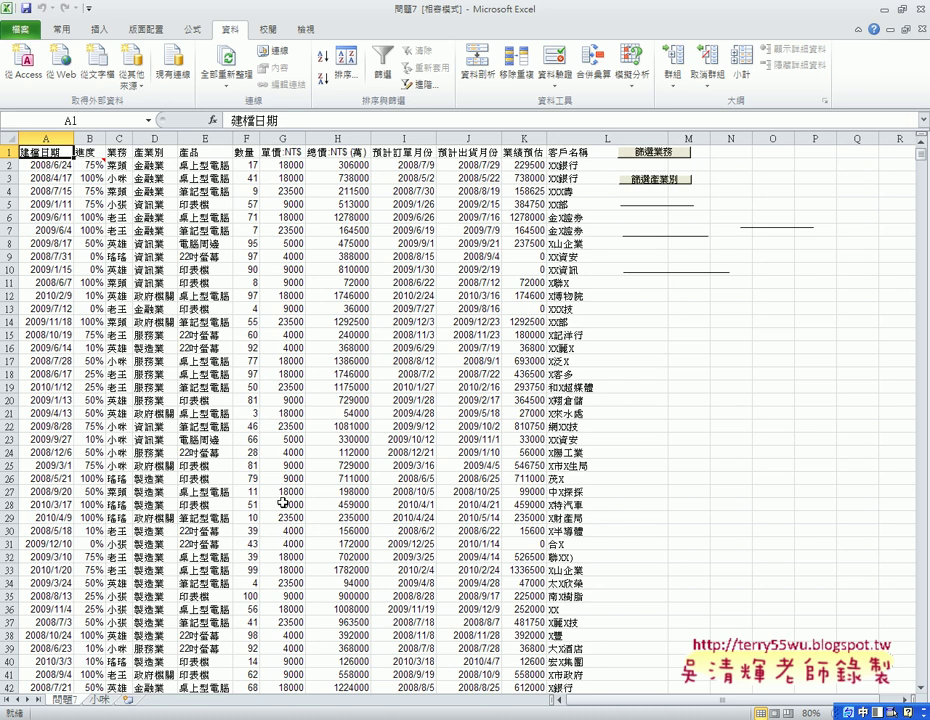
Run the 篩選產業別 macro for industry 金融業, creating a 金融業 sheet with its 8 records
{"action": "scroll", "coordinate": [370, 440], "scroll_direction": "down", "scroll_amount": 1}
{"action": "scroll", "coordinate": [456, 381], "scroll_direction": "up", "scroll_amount": 1}
{"action": "left_click", "coordinate": [656, 184]}
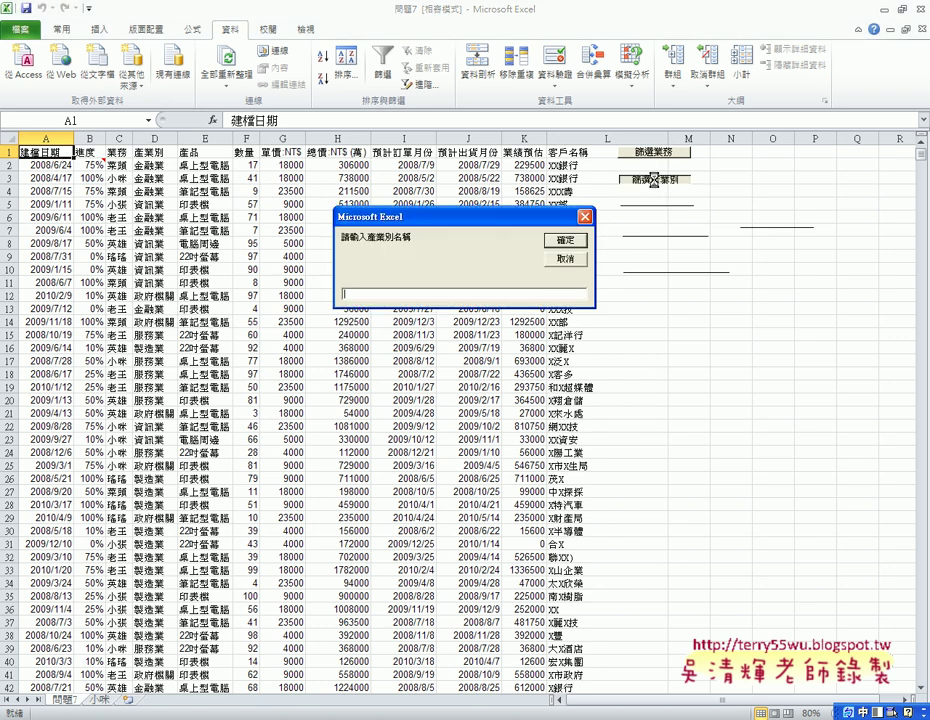
{"action": "type", "text": "ㄐ"}
{"action": "type", "text": "一ㄣ"}
{"action": "key", "text": "space"}
{"action": "type", "text": "ㄖㄨㄥˊ"}
{"action": "type", "text": "ㄧㄝˋ"}
{"action": "left_click", "coordinate": [558, 240]}
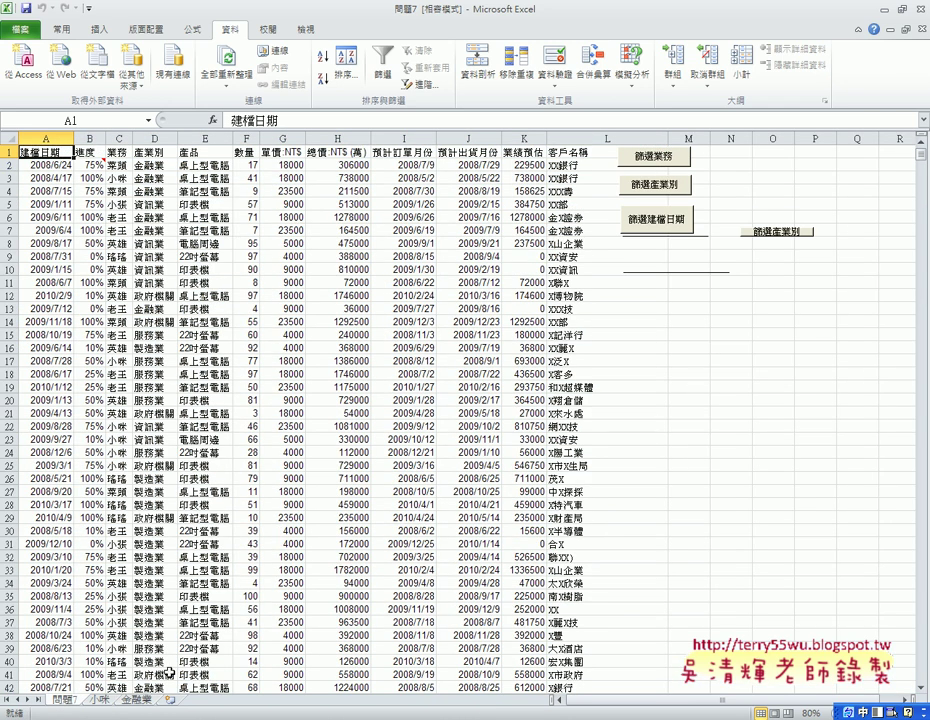
{"action": "left_click", "coordinate": [144, 702]}
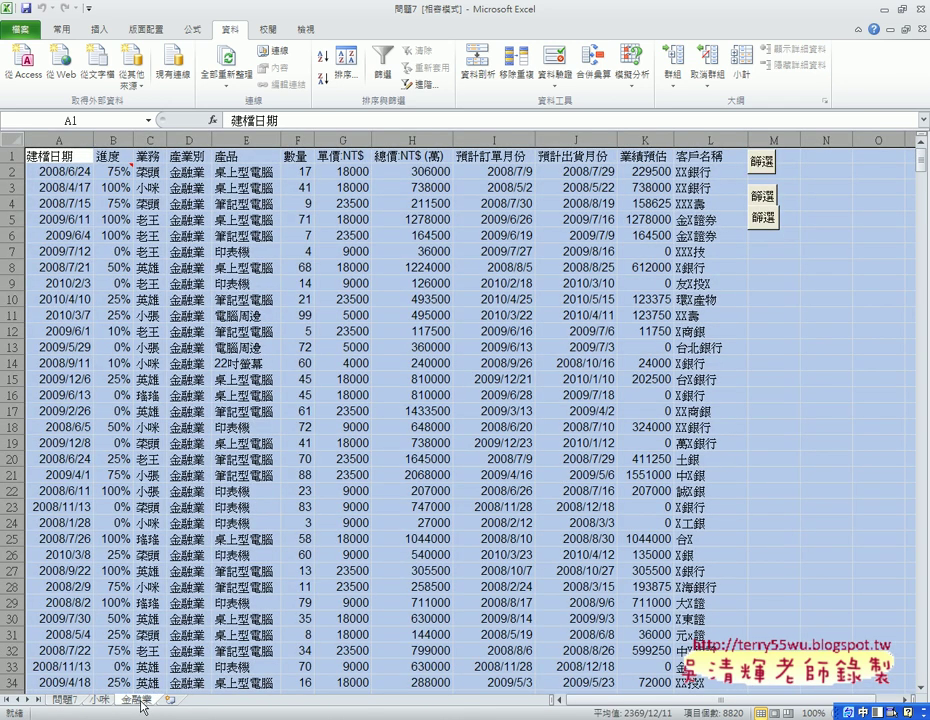
{"action": "left_click", "coordinate": [190, 363]}
{"action": "scroll", "coordinate": [199, 298], "scroll_direction": "down", "scroll_amount": 4}
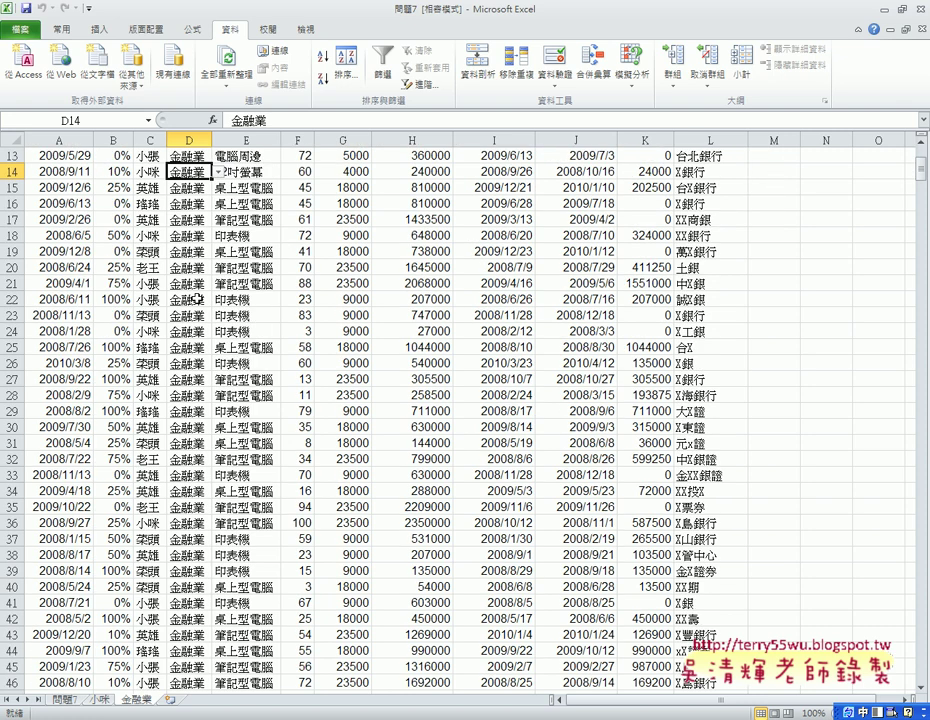
{"action": "scroll", "coordinate": [199, 298], "scroll_direction": "down", "scroll_amount": 9}
{"action": "scroll", "coordinate": [199, 298], "scroll_direction": "down", "scroll_amount": 6}
{"action": "scroll", "coordinate": [199, 298], "scroll_direction": "down", "scroll_amount": 8}
{"action": "scroll", "coordinate": [199, 298], "scroll_direction": "down", "scroll_amount": 5}
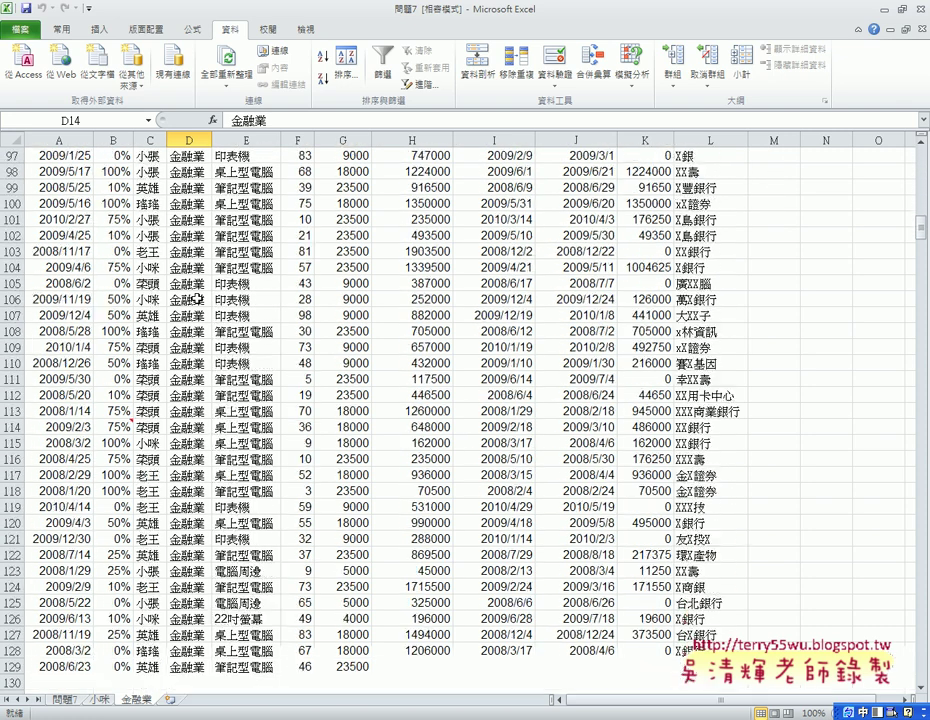
{"action": "scroll", "coordinate": [199, 298], "scroll_direction": "down", "scroll_amount": 4}
{"action": "scroll", "coordinate": [199, 298], "scroll_direction": "up", "scroll_amount": 4}
{"action": "scroll", "coordinate": [199, 298], "scroll_direction": "up", "scroll_amount": 8}
{"action": "scroll", "coordinate": [199, 298], "scroll_direction": "up", "scroll_amount": 8}
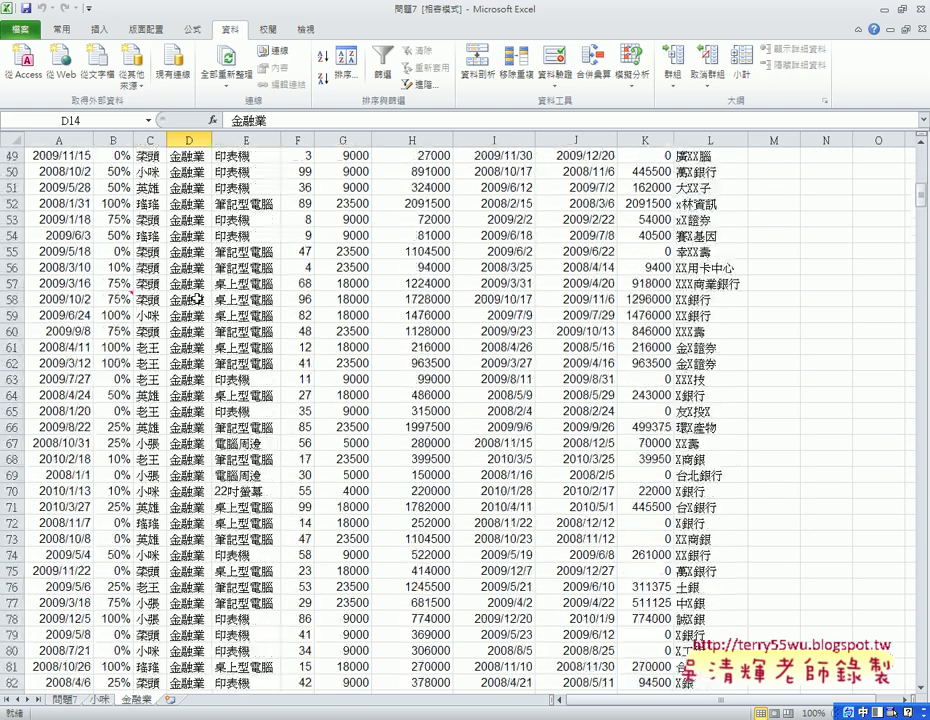
{"action": "scroll", "coordinate": [199, 298], "scroll_direction": "up", "scroll_amount": 9}
{"action": "scroll", "coordinate": [199, 298], "scroll_direction": "up", "scroll_amount": 7}
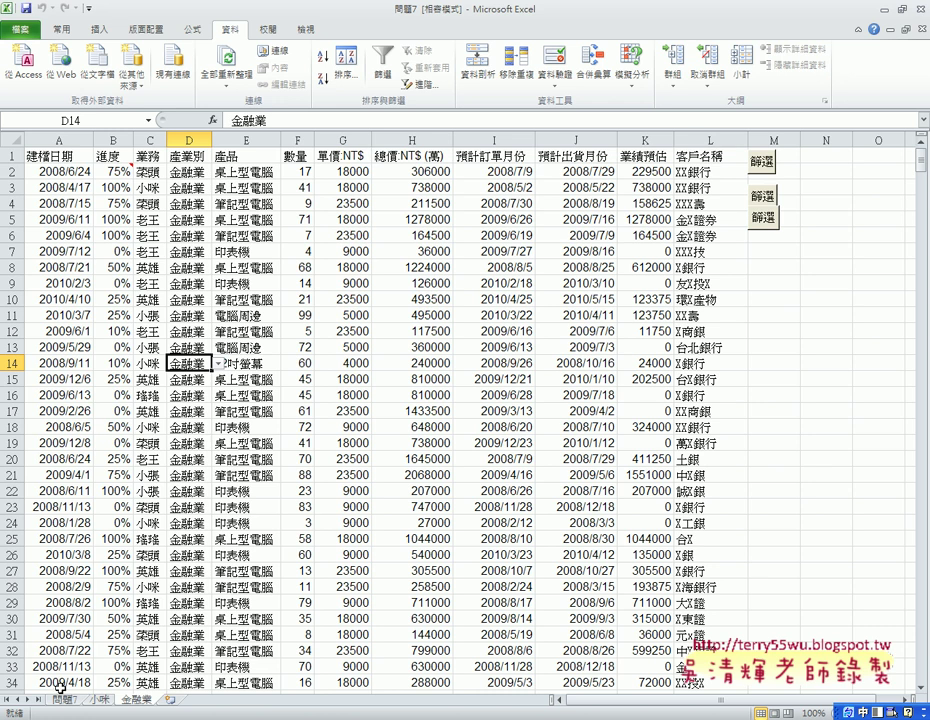
{"action": "left_click", "coordinate": [64, 699]}
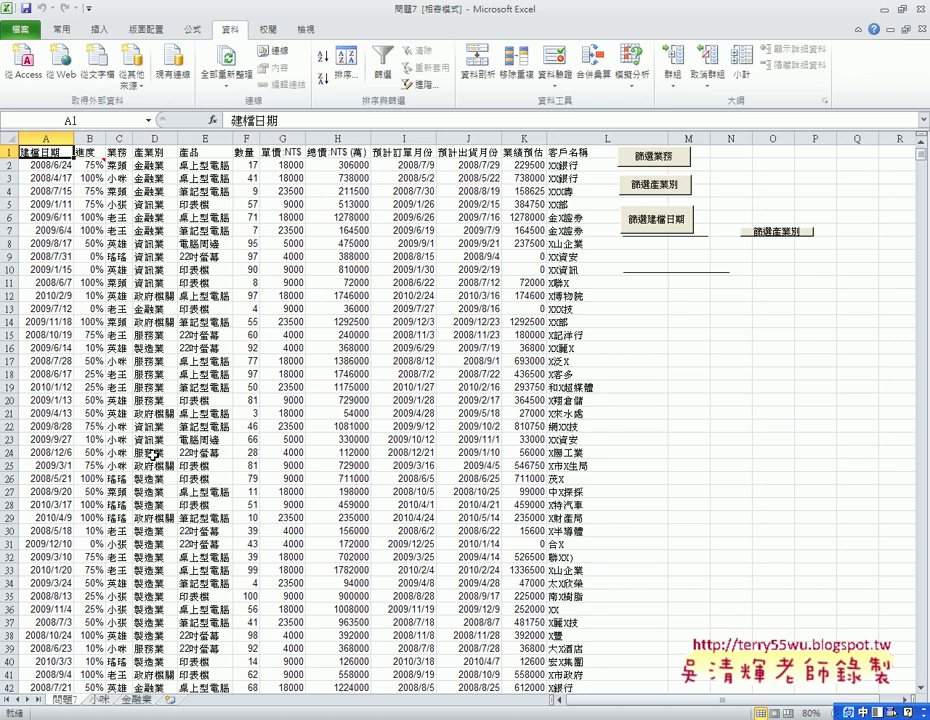
Turn on AutoFilter and filter the 業務 column to one salesperson, showing 404 of 2499 records
{"action": "left_click", "coordinate": [118, 152]}
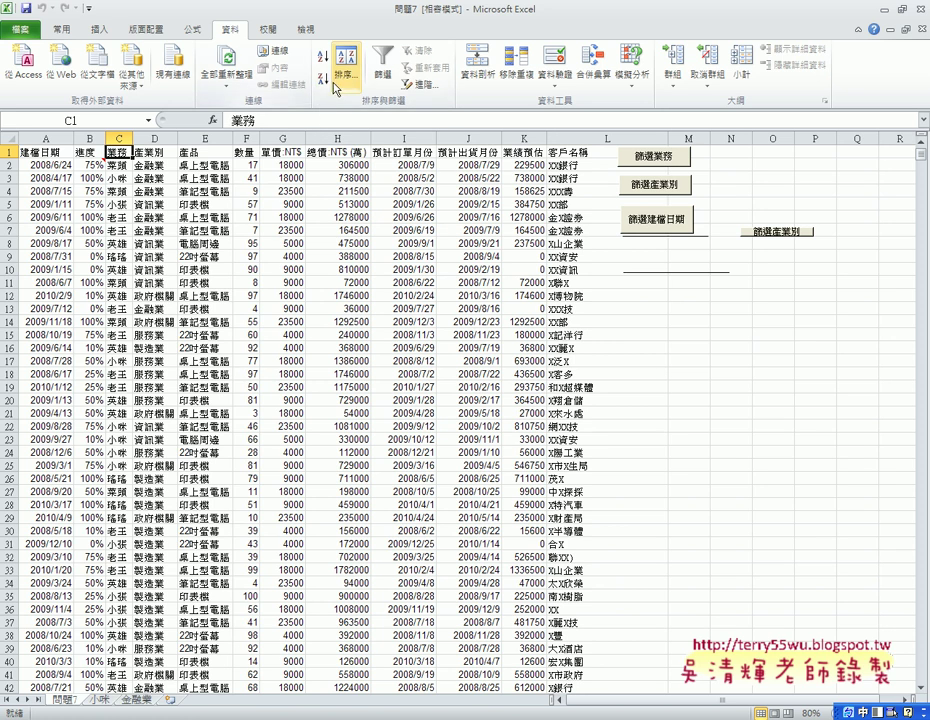
{"action": "left_click", "coordinate": [383, 62]}
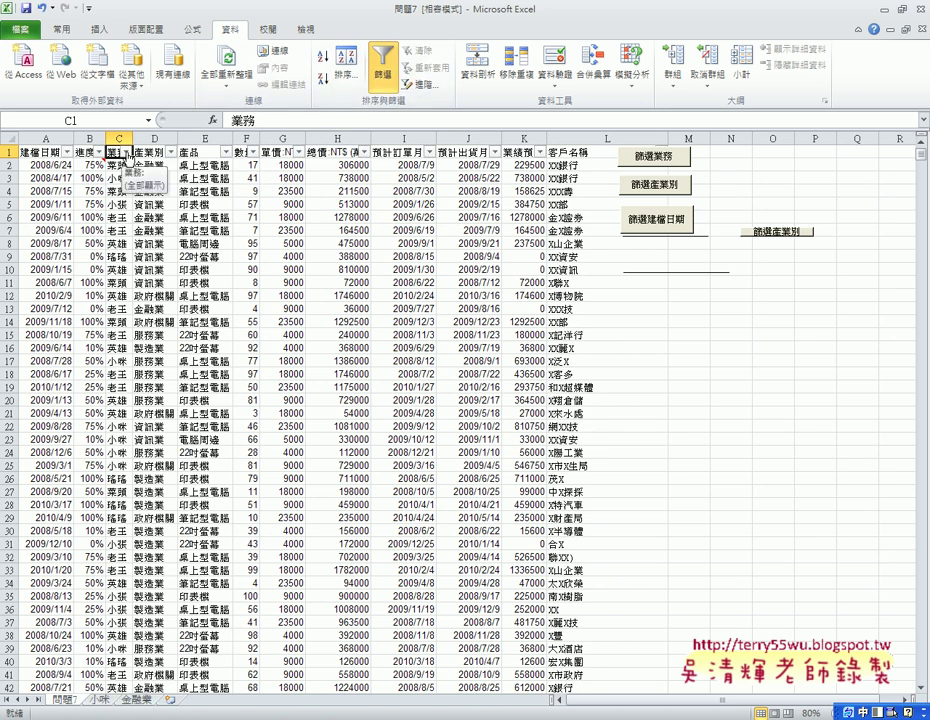
{"action": "left_click", "coordinate": [127, 153]}
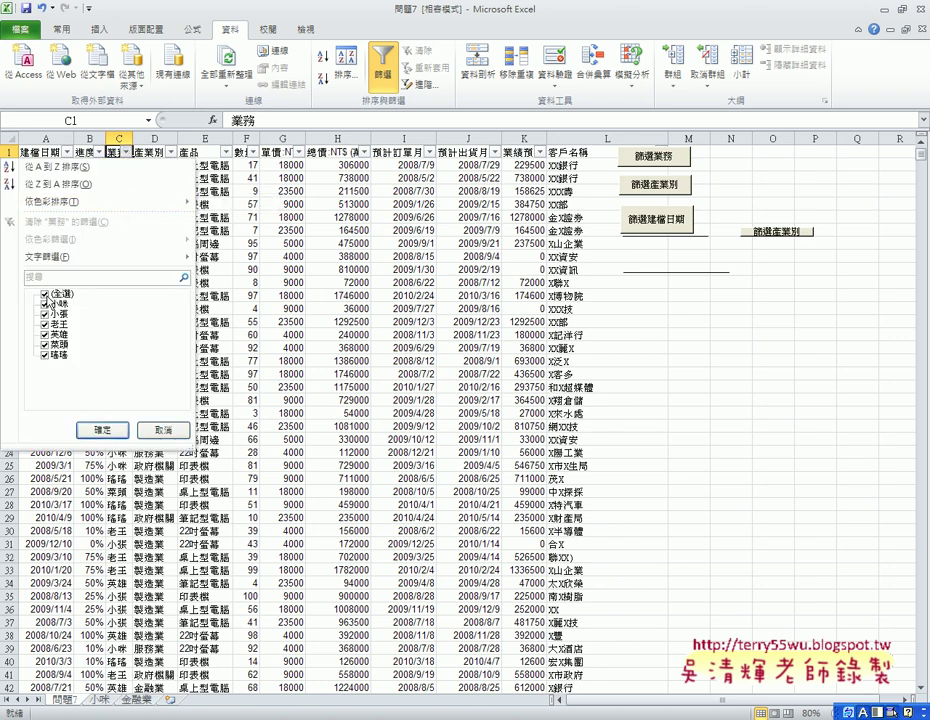
{"action": "left_click", "coordinate": [45, 296]}
{"action": "left_click", "coordinate": [44, 313]}
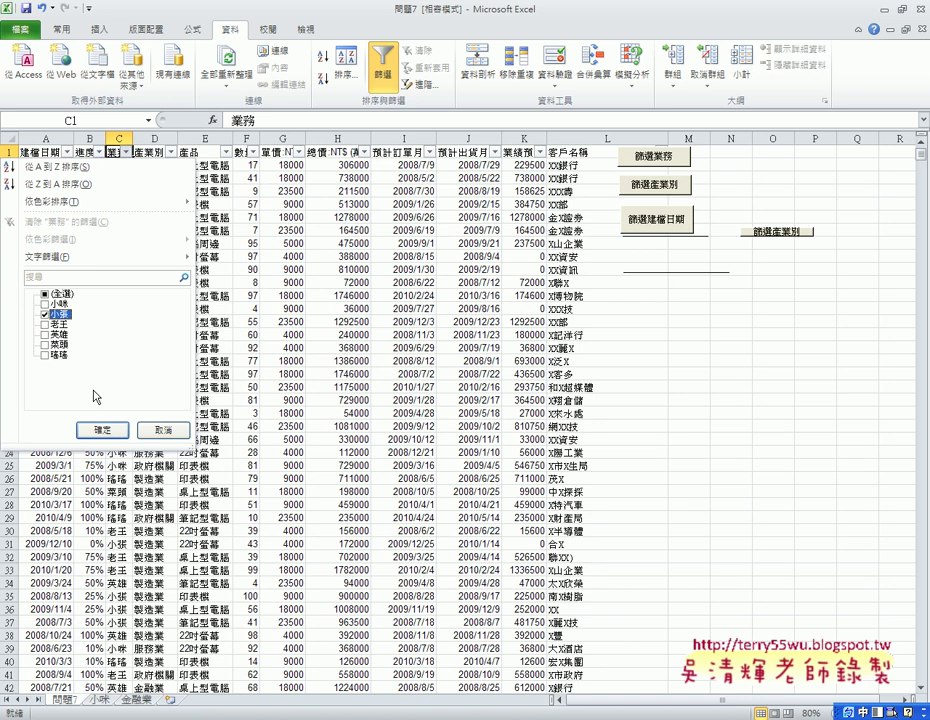
{"action": "left_click", "coordinate": [104, 430]}
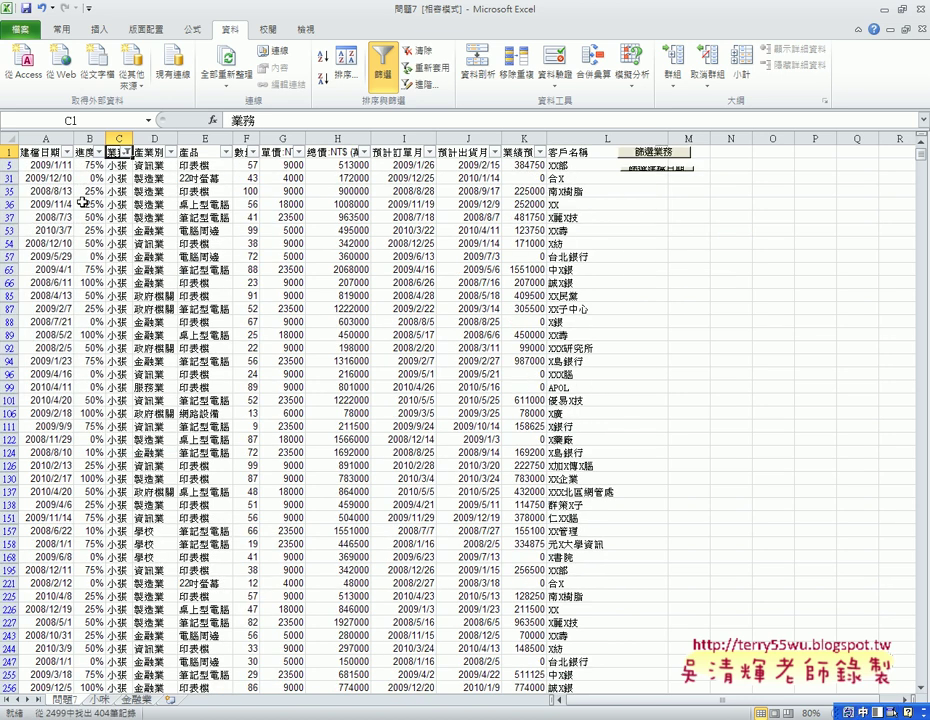
Select the filtered table from A1 to the end and copy it
{"action": "left_click", "coordinate": [36, 152]}
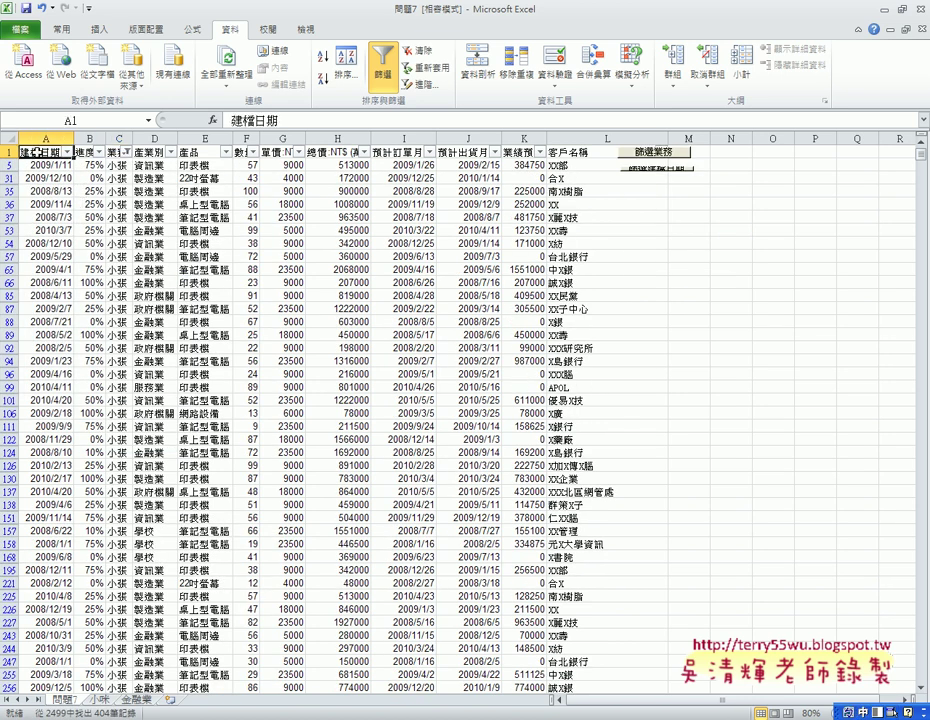
{"action": "key", "text": "ctrl+shift+End"}
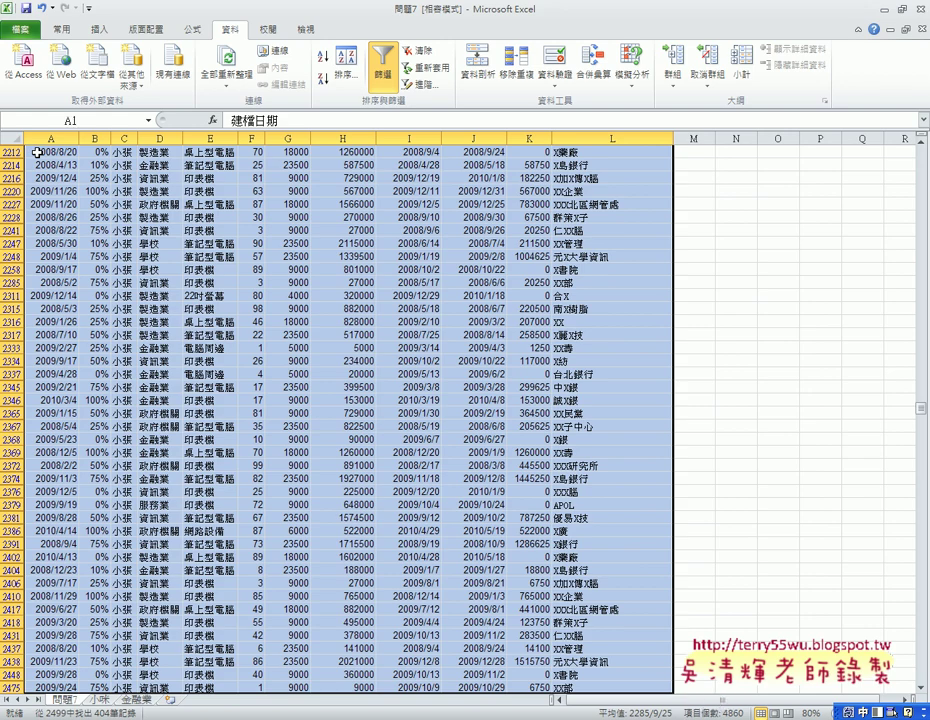
{"action": "key", "text": "ctrl+c"}
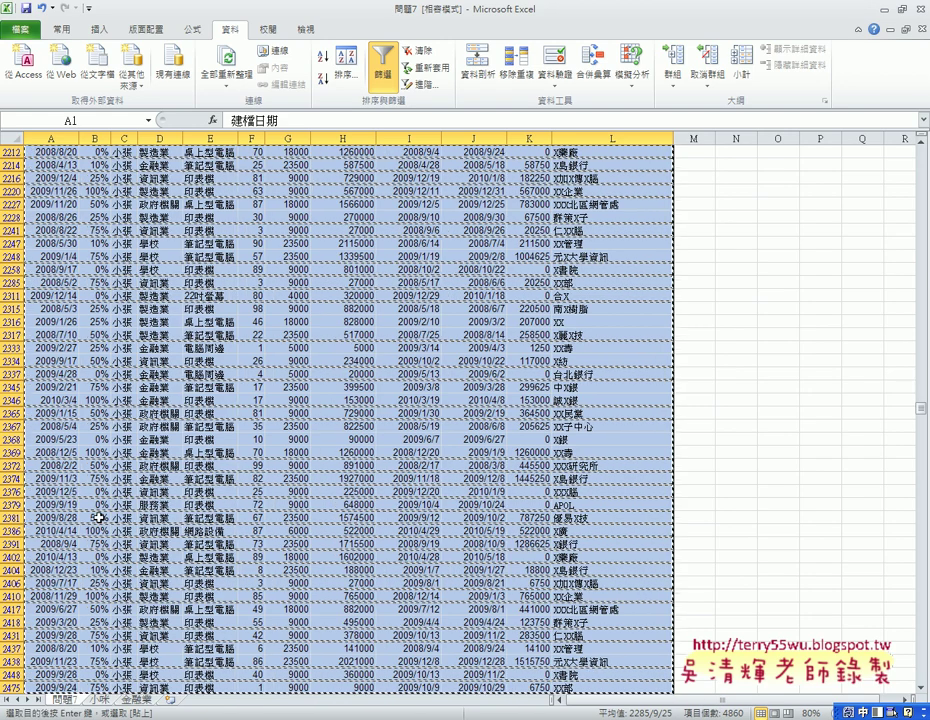
Paste the copied records into new sheet 工作表3, auto-fit its column widths, and go back to 問題7
{"action": "left_click", "coordinate": [171, 702]}
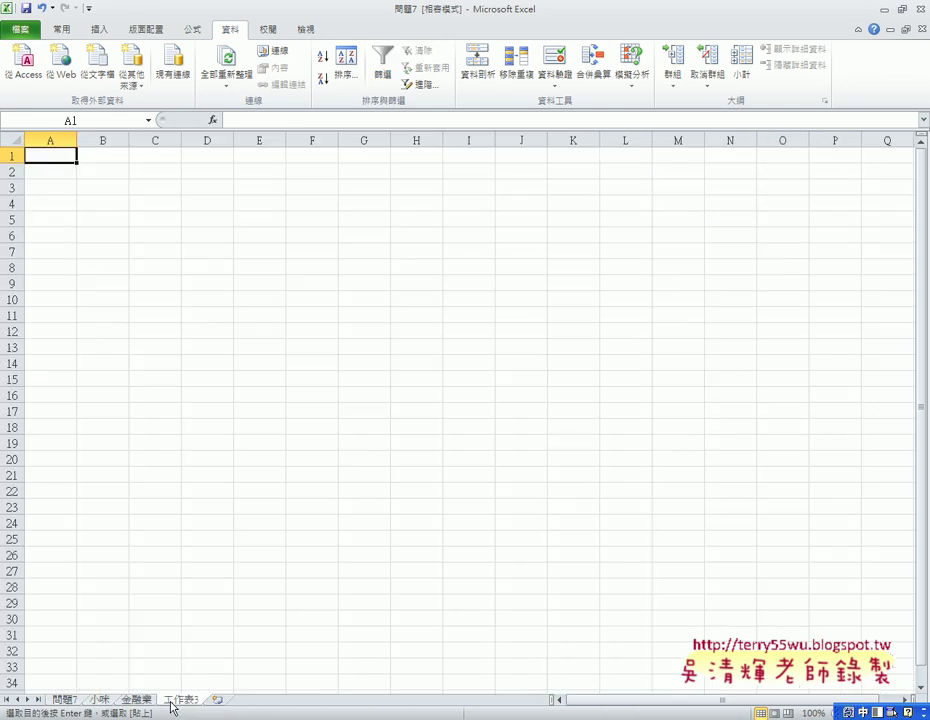
{"action": "key", "text": "ctrl+v"}
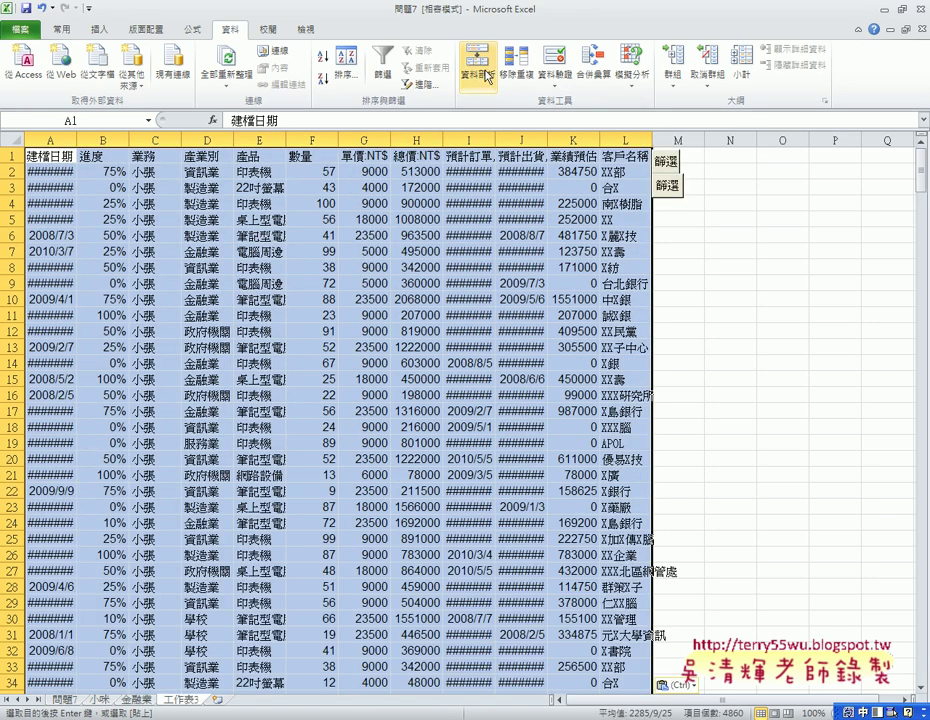
{"action": "left_click", "coordinate": [61, 29]}
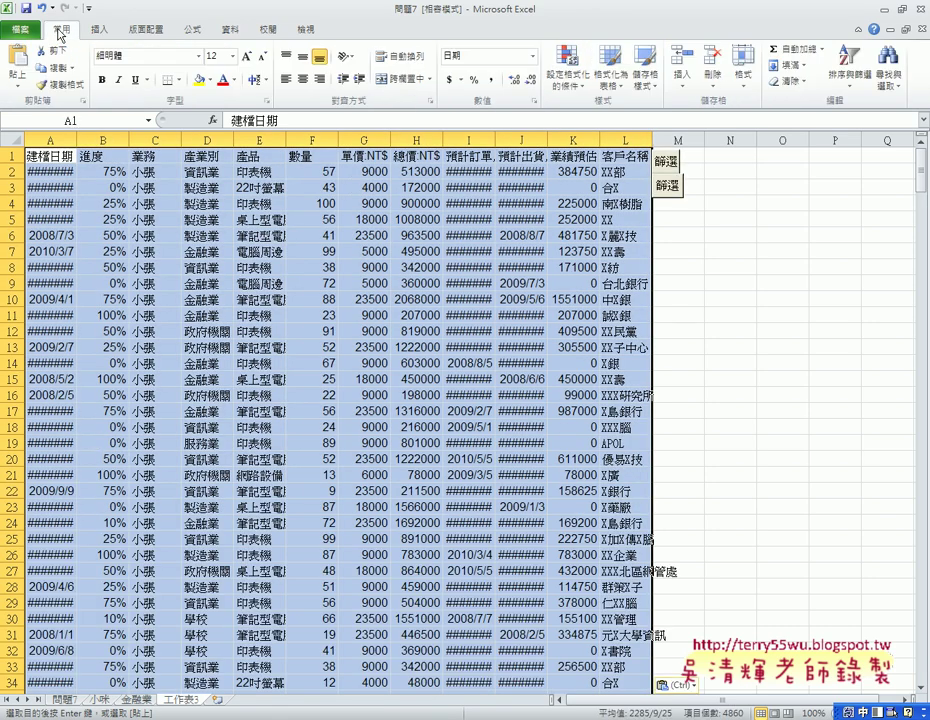
{"action": "left_click", "coordinate": [745, 92]}
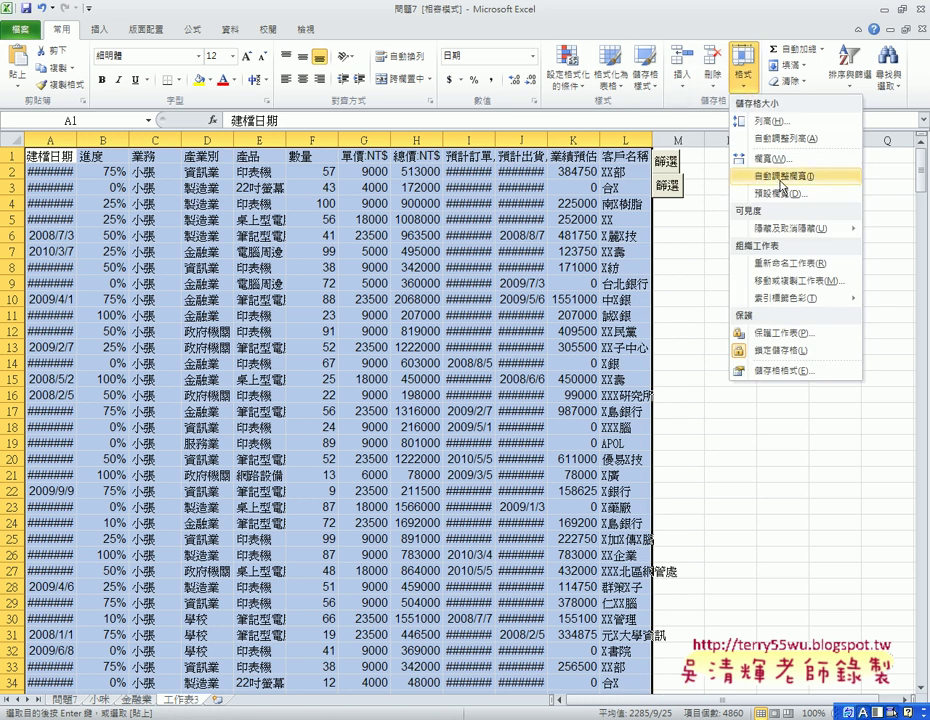
{"action": "left_click", "coordinate": [783, 186]}
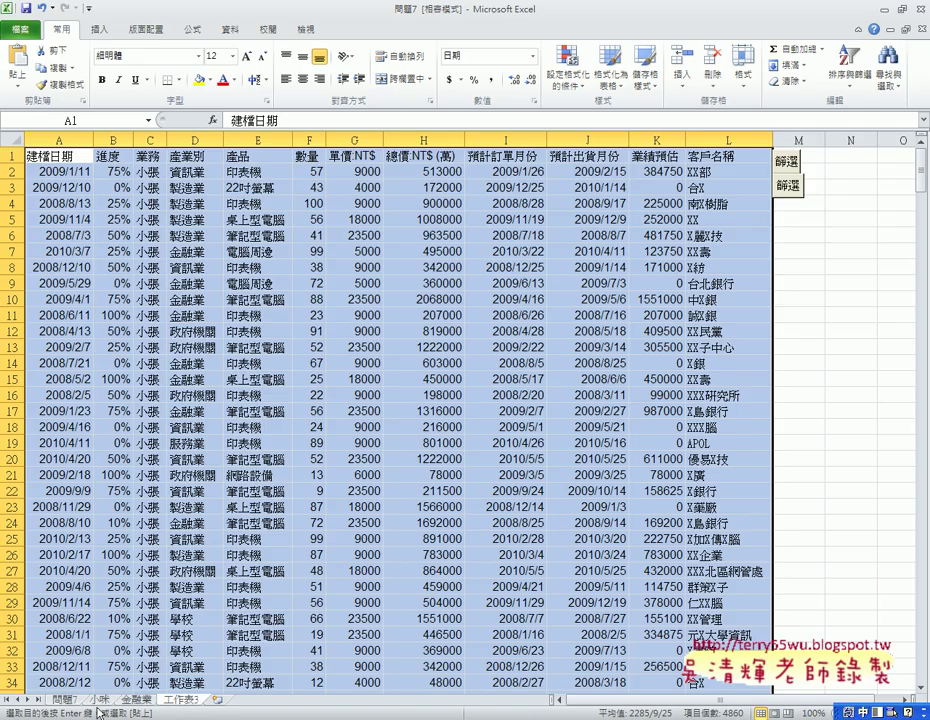
{"action": "left_click", "coordinate": [63, 700]}
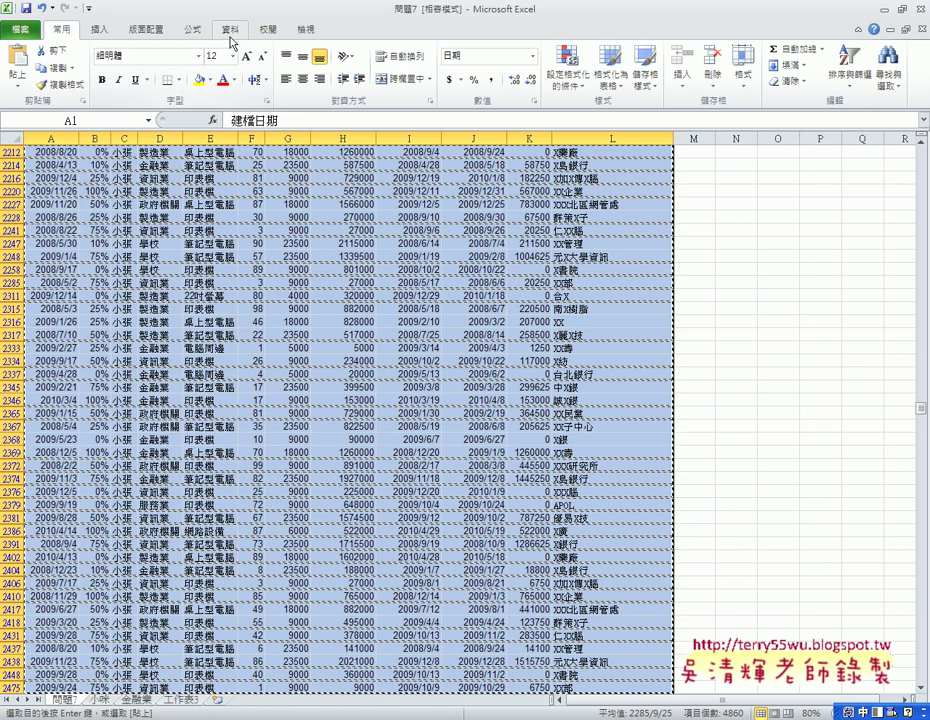
Turn off AutoFilter on the 問題7 table so all salespeople show, then select cell A1
{"action": "left_click", "coordinate": [230, 30]}
{"action": "left_click", "coordinate": [383, 62]}
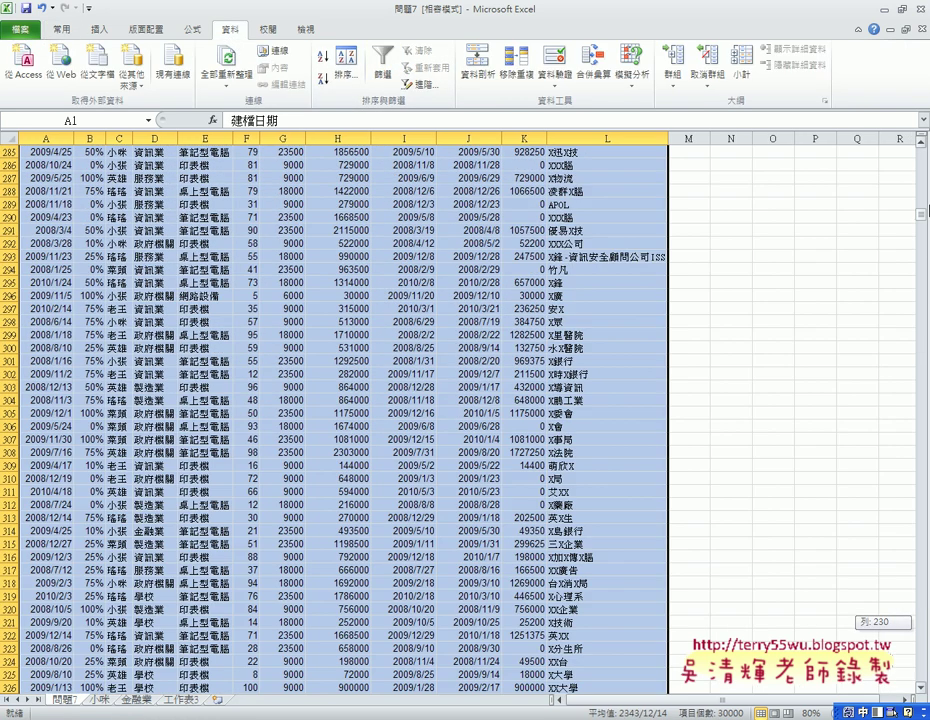
{"action": "left_click_drag", "start_coordinate": [921, 634], "coordinate": [921, 155]}
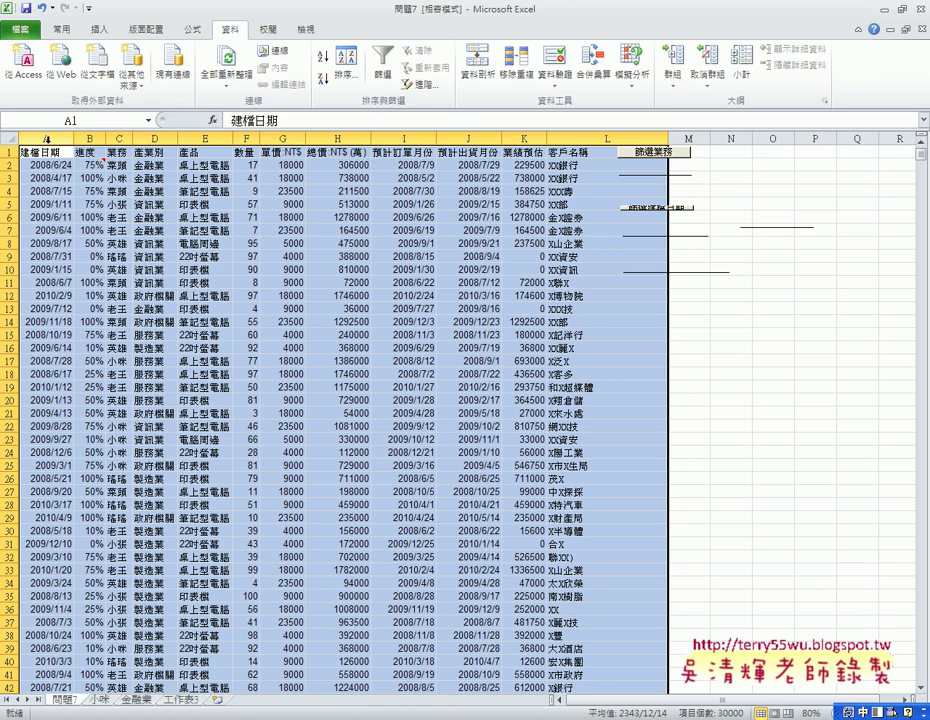
{"action": "left_click", "coordinate": [45, 153]}
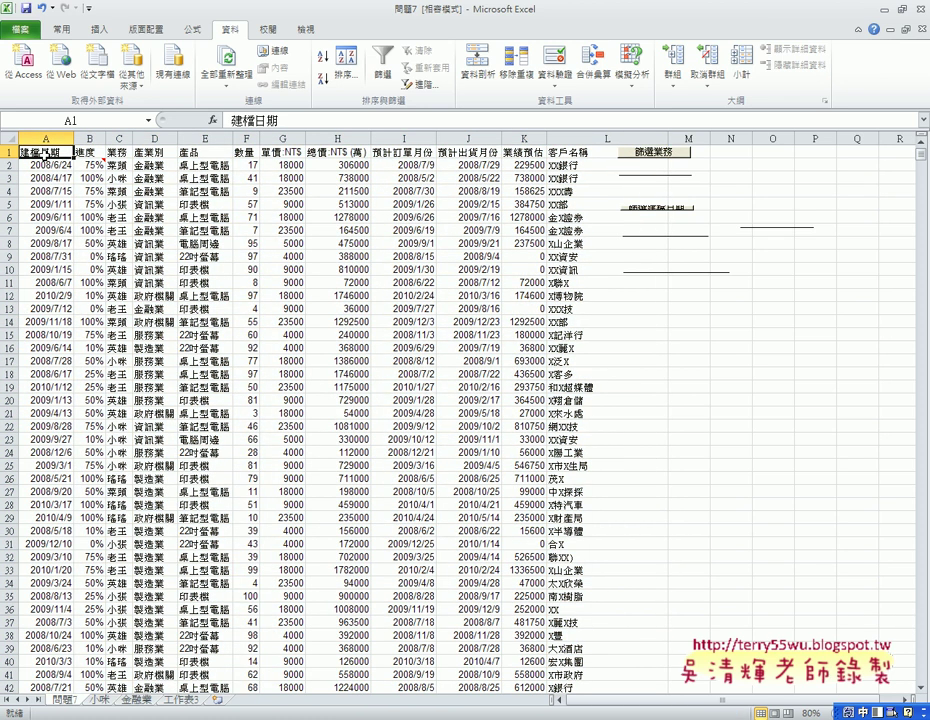